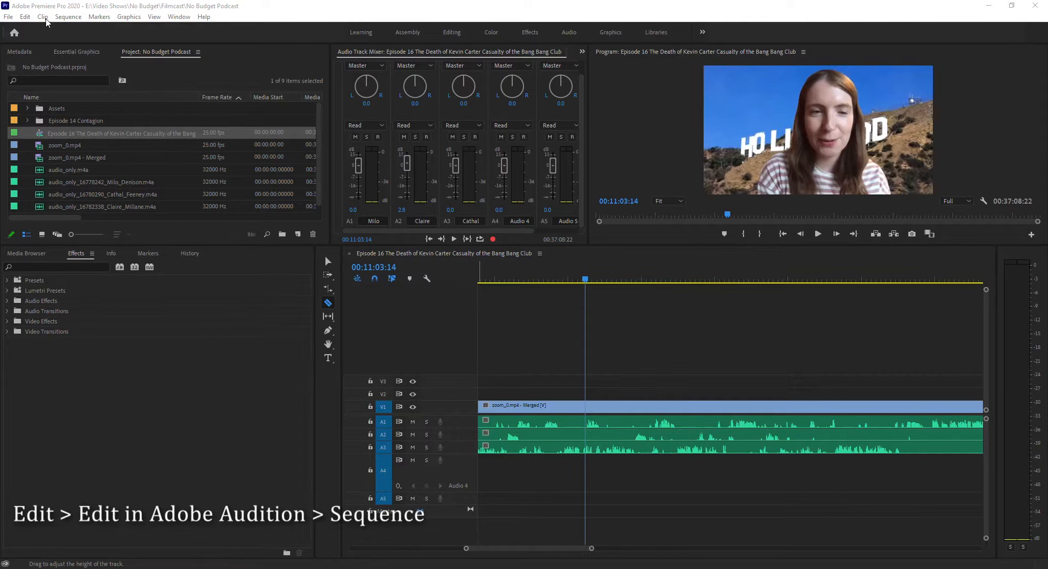
# Send the entire sequence to Adobe Audition with video through Dynamic Link, overwriting the existing interchange directory
pyautogui.click(25, 17)
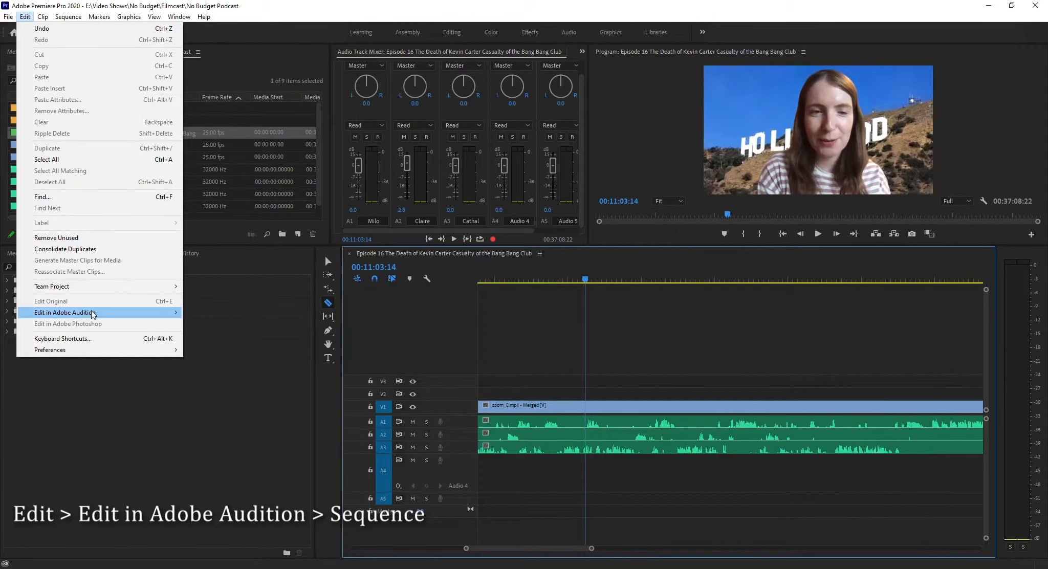
pyautogui.moveTo(94, 314)
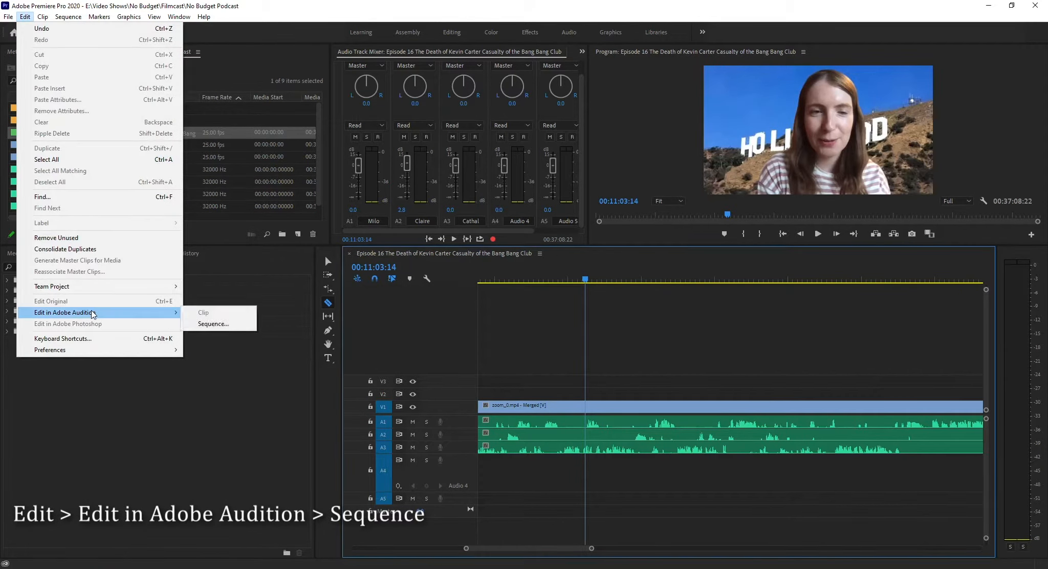
pyautogui.click(211, 324)
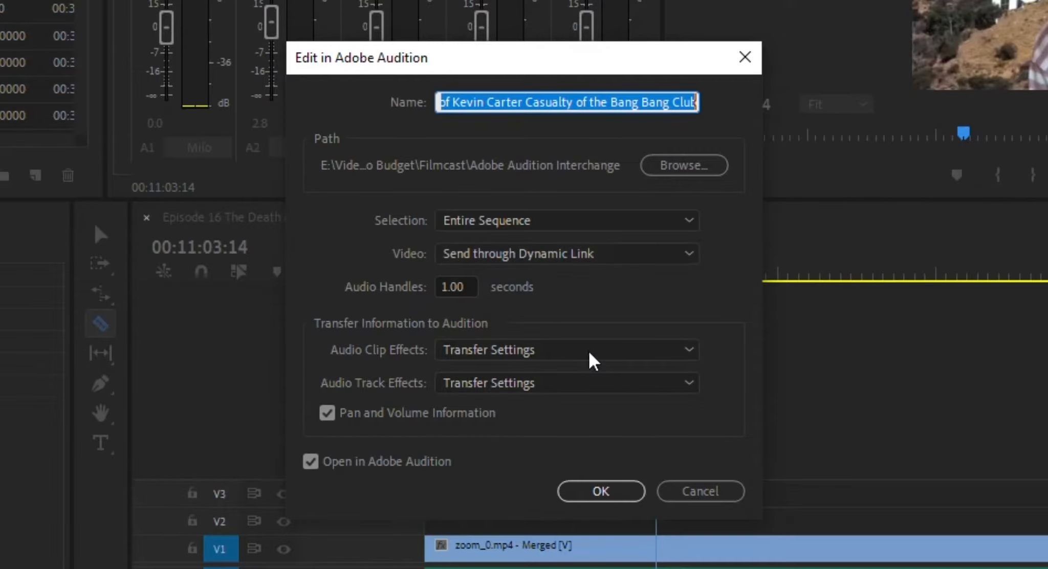
pyautogui.click(617, 492)
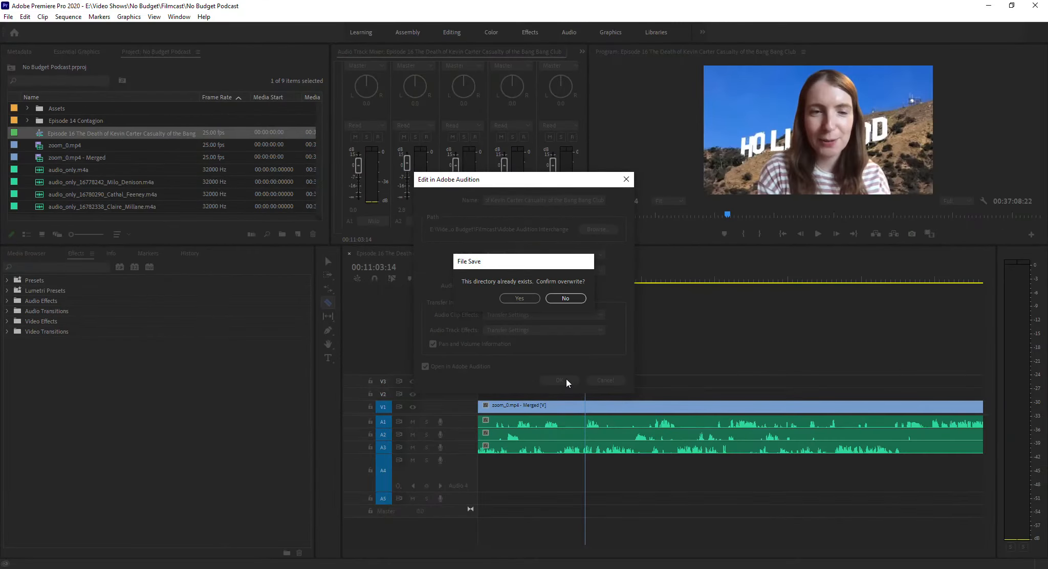
pyautogui.click(527, 299)
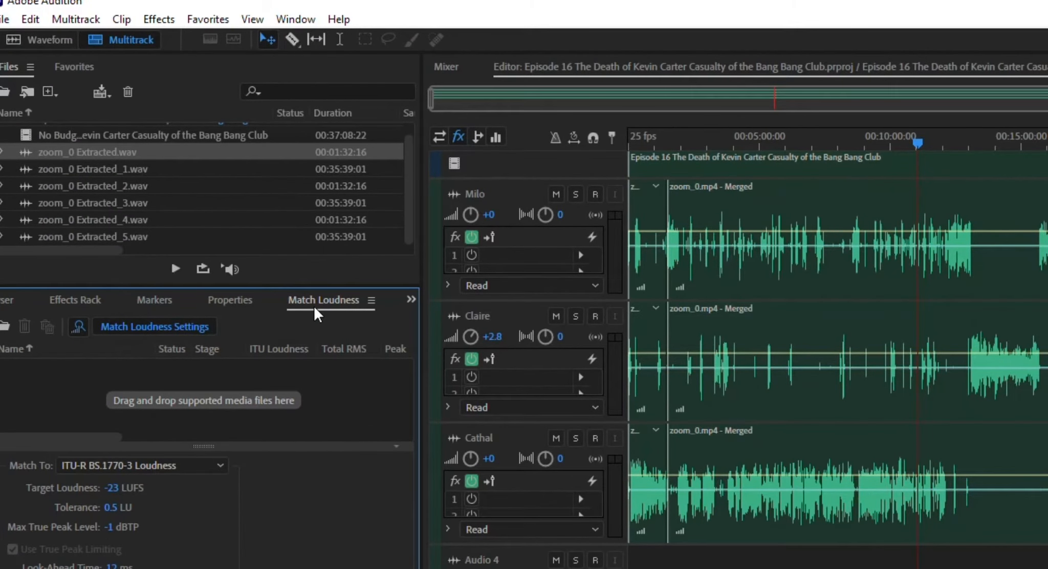
# Select all six zoom_0 Extracted WAV files and add them to the Match Loudness file list
pyautogui.click(294, 20)
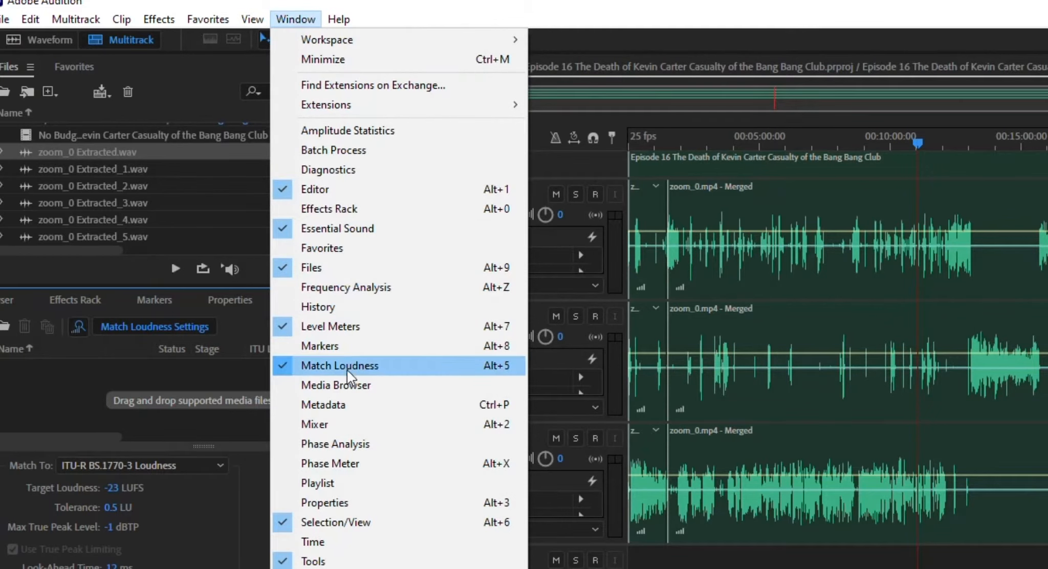
pyautogui.click(56, 383)
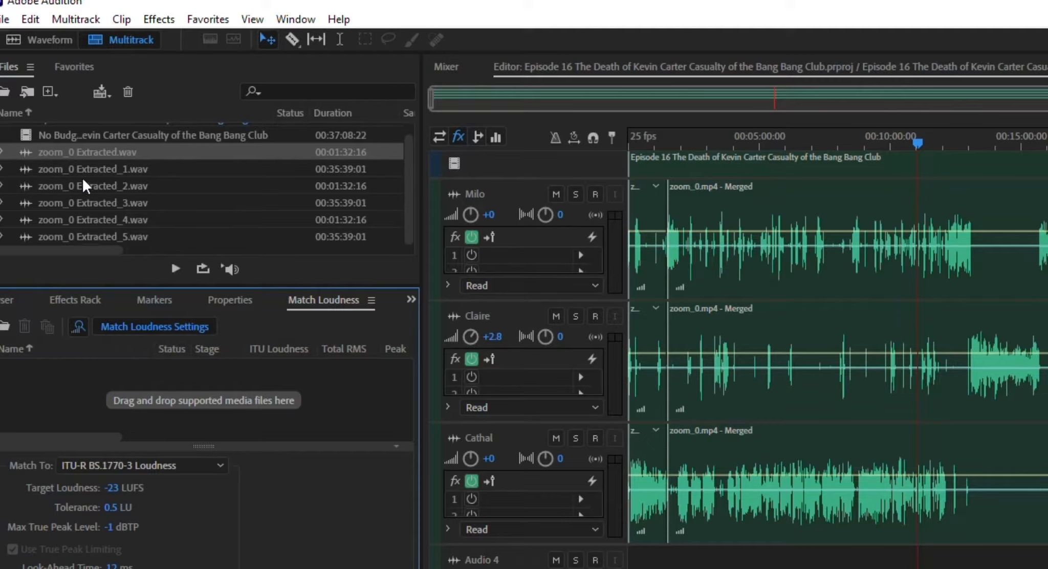
pyautogui.keyDown('shift'); pyautogui.click(89, 234); pyautogui.keyUp('shift')
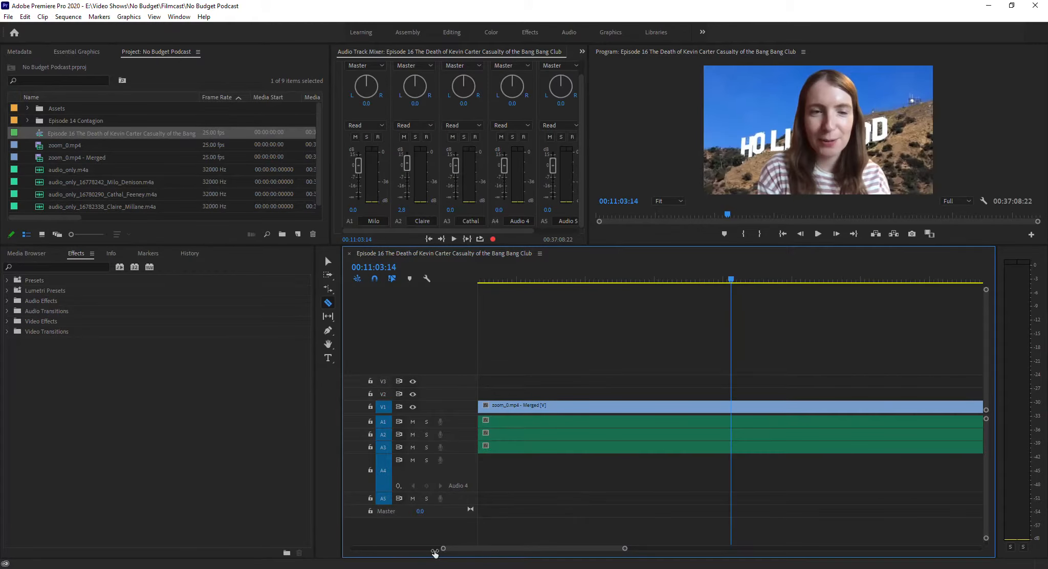
pyautogui.moveTo(434, 553); pyautogui.dragTo(353, 552)
pyautogui.click(510, 430)
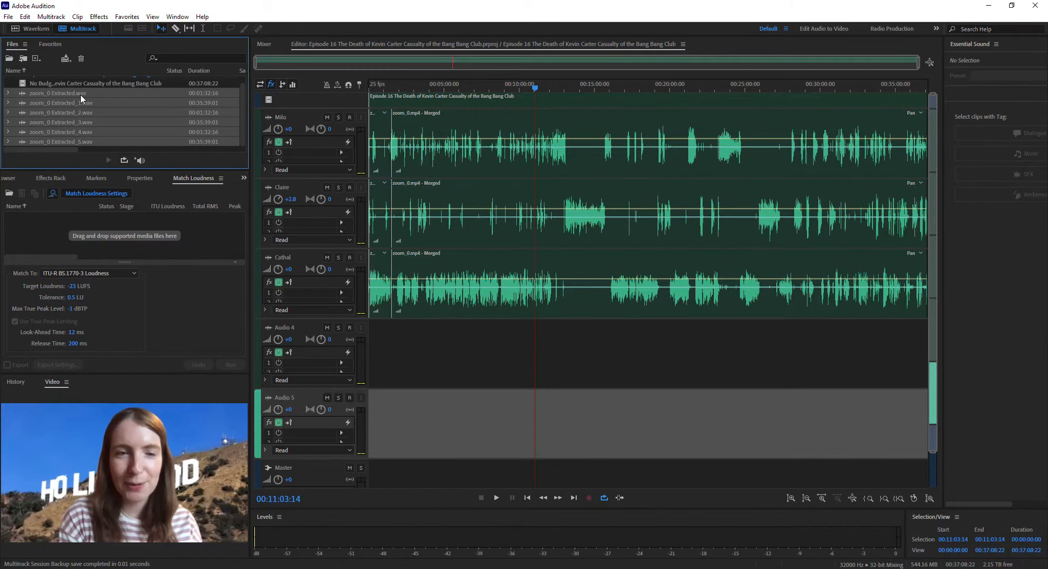
pyautogui.moveTo(80, 95); pyautogui.dragTo(111, 233)
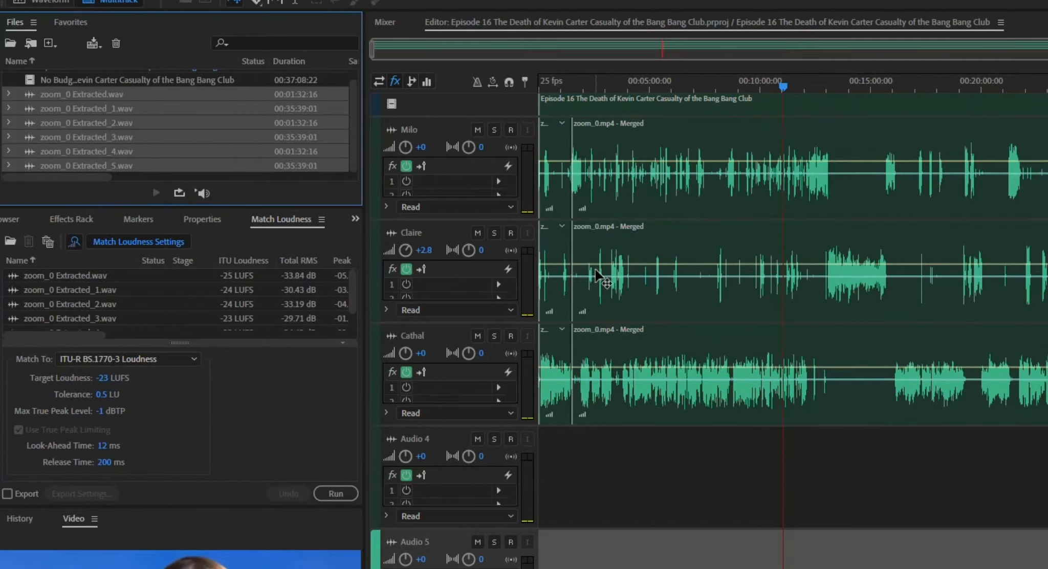
# Select all clips on the three voice tracks and have the loudness computed for the files being matched
pyautogui.click(604, 156)
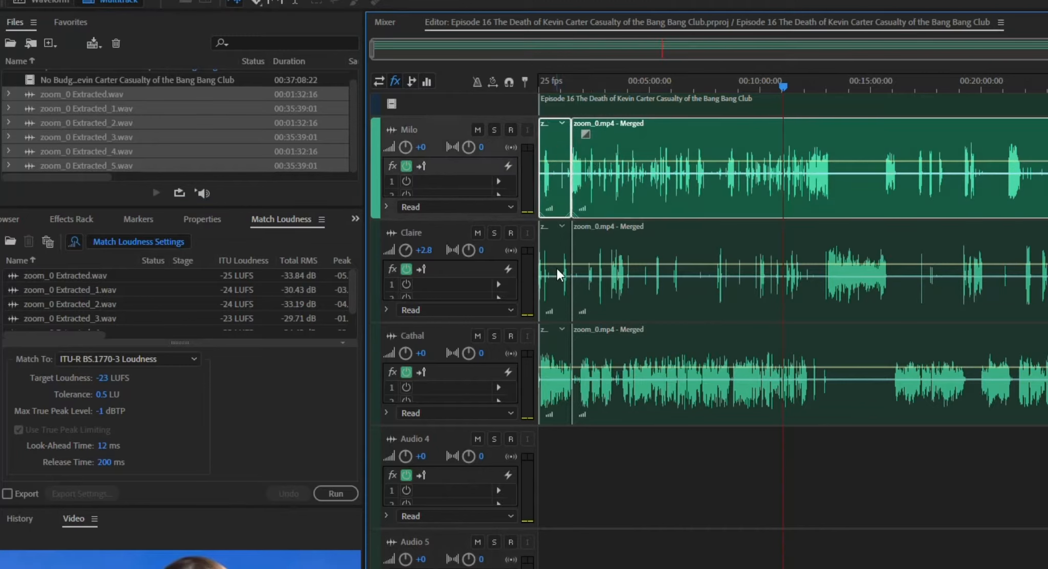
pyautogui.keyDown('ctrl'); pyautogui.click(594, 276); pyautogui.keyUp('ctrl')
pyautogui.keyDown('ctrl'); pyautogui.click(624, 348); pyautogui.keyUp('ctrl')
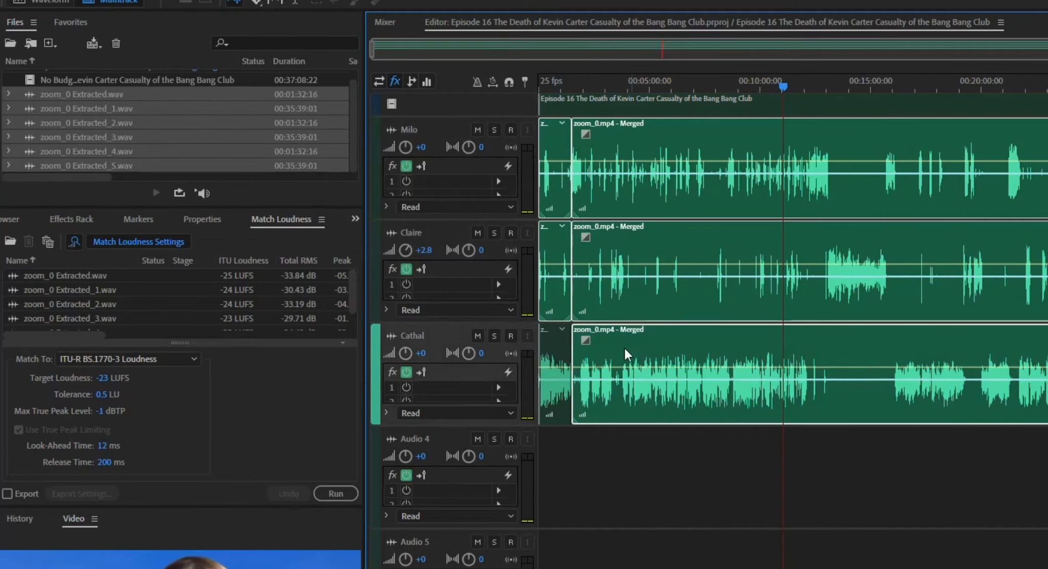
pyautogui.keyDown('ctrl'); pyautogui.click(558, 360); pyautogui.keyUp('ctrl')
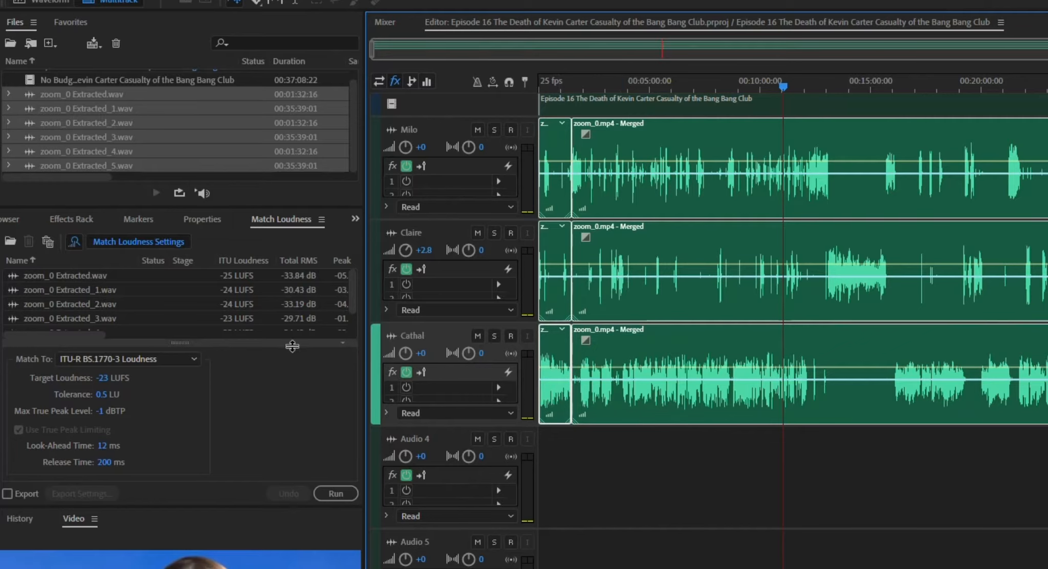
pyautogui.click(76, 243)
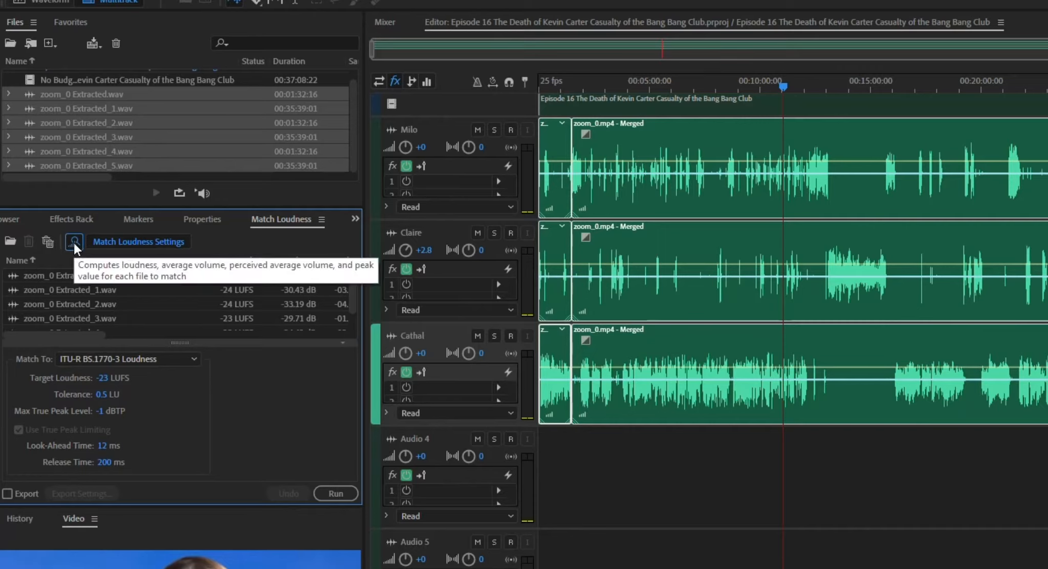
pyautogui.click(74, 243)
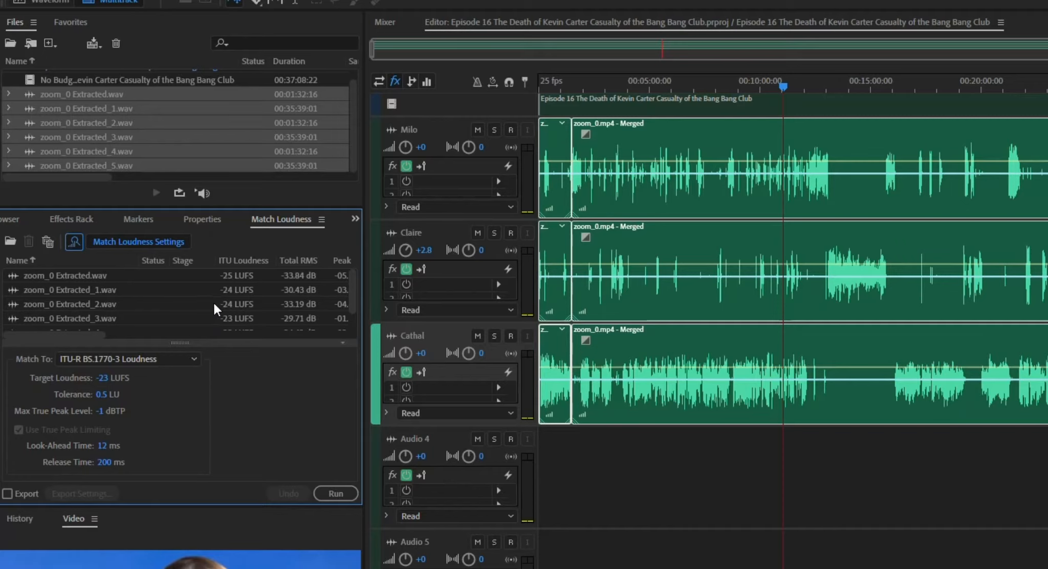
# Try the ATSC A/85, EBU R128 and Total RMS matching standards, then return to ITU-R BS.1770-3 Loudness
pyautogui.click(175, 360)
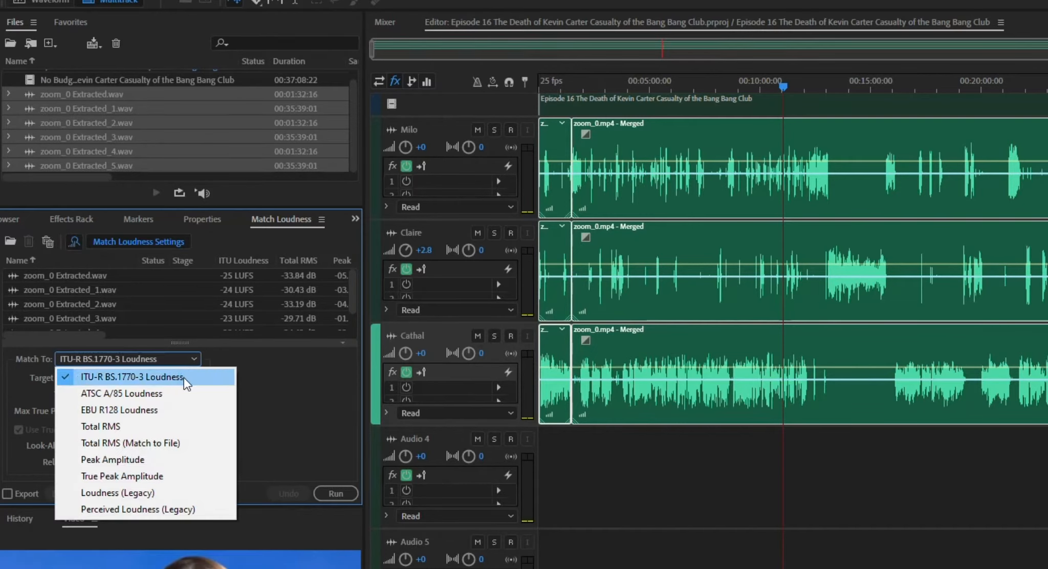
pyautogui.click(184, 378)
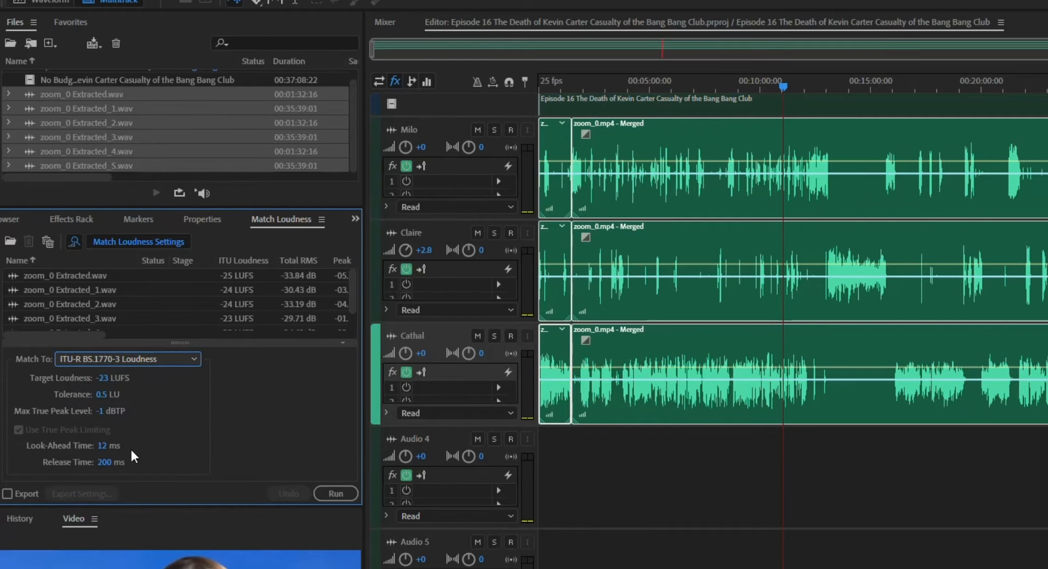
pyautogui.click(128, 353)
pyautogui.click(126, 391)
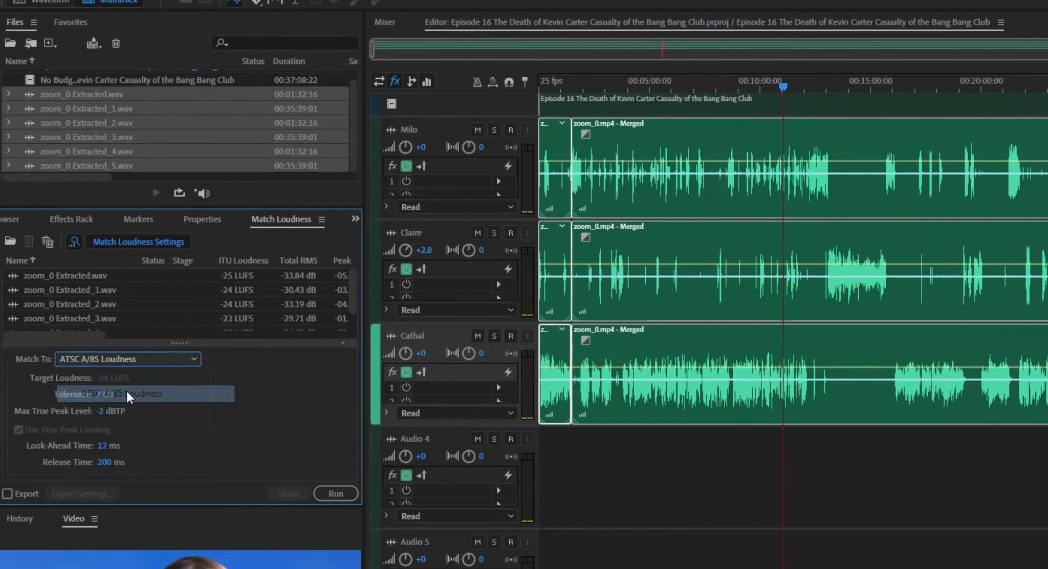
pyautogui.click(129, 357)
pyautogui.click(123, 409)
pyautogui.click(124, 358)
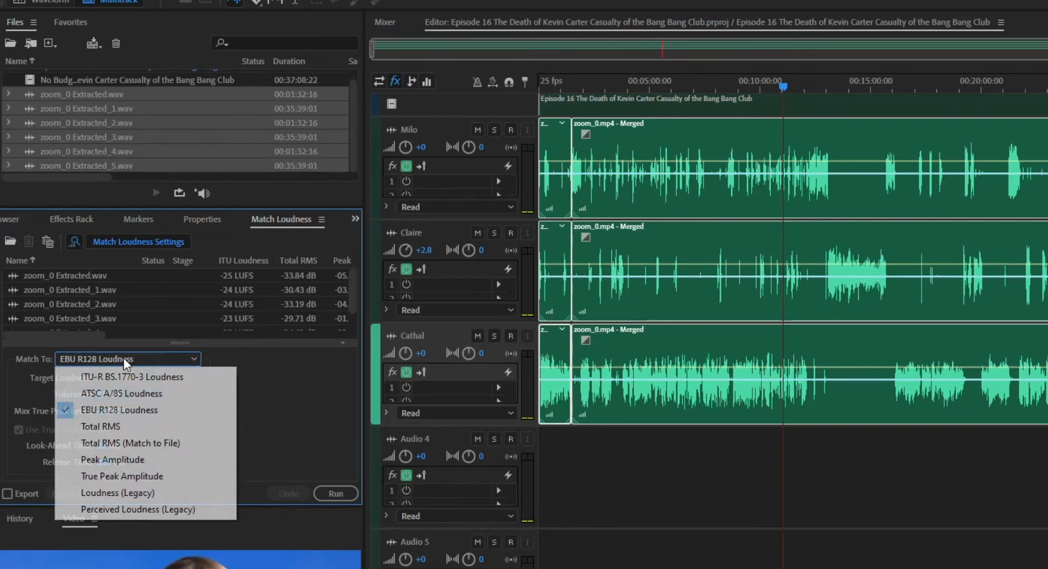
pyautogui.click(118, 428)
pyautogui.click(143, 361)
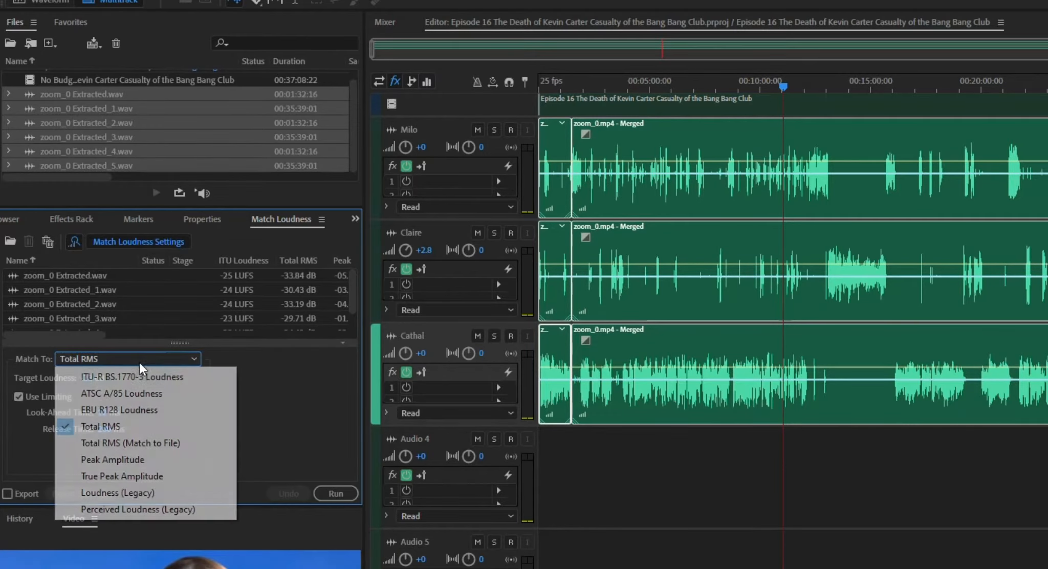
pyautogui.click(137, 376)
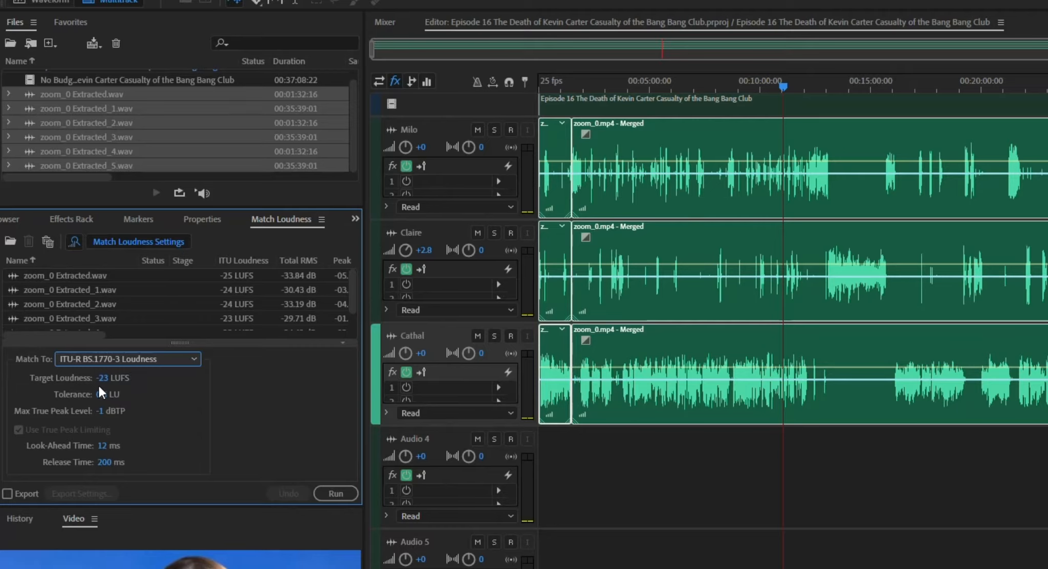
# Set the target loudness for the match to -16 LUFS
pyautogui.moveTo(102, 379); pyautogui.dragTo(109, 384)
pyautogui.click(103, 377)
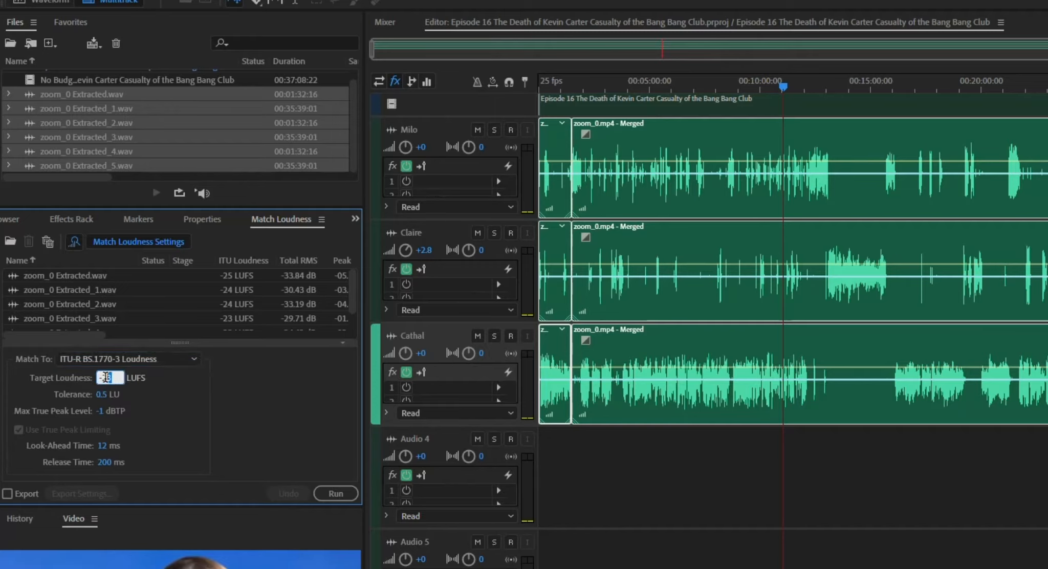
pyautogui.write('-16')
pyautogui.click(178, 407)
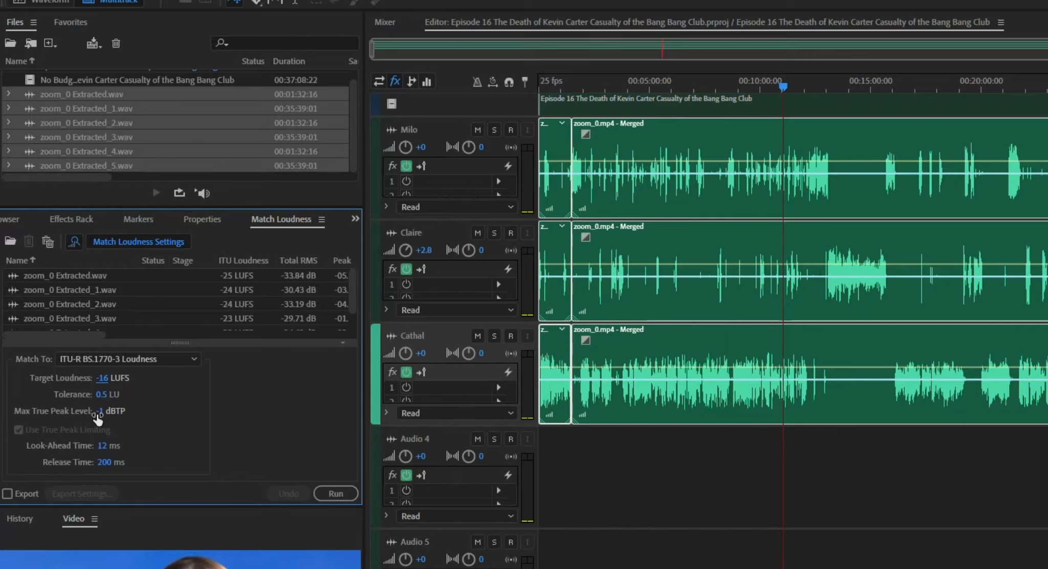
# Set the maximum true peak level to -12 dBTP and run the loudness match on the listed files
pyautogui.moveTo(98, 413); pyautogui.dragTo(80, 416)
pyautogui.click(336, 493)
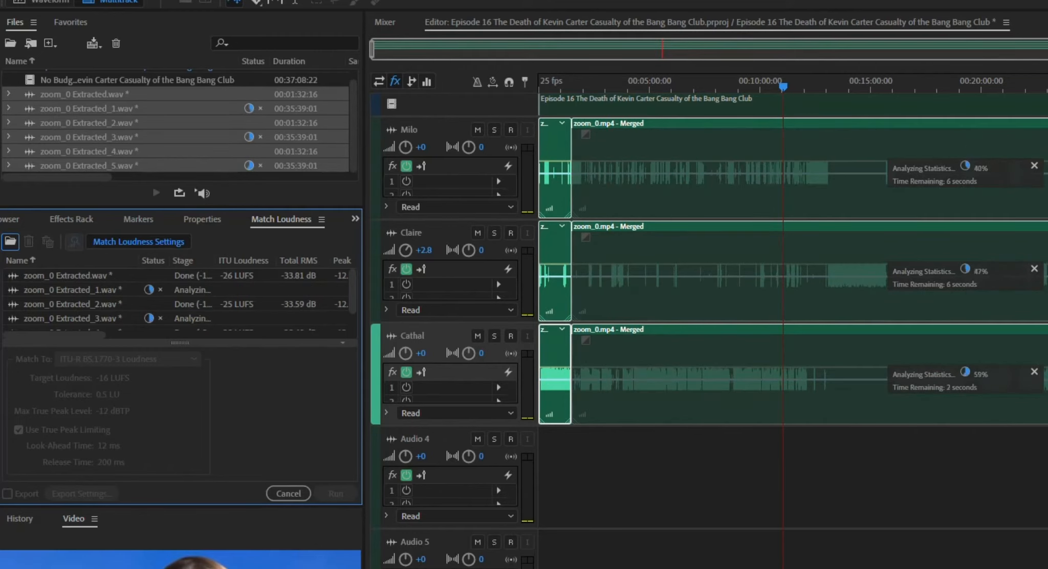
# Inspect the processed waveforms up close and play back a passage shortly after the six-minute mark
pyautogui.scroll(3, 964, 79)
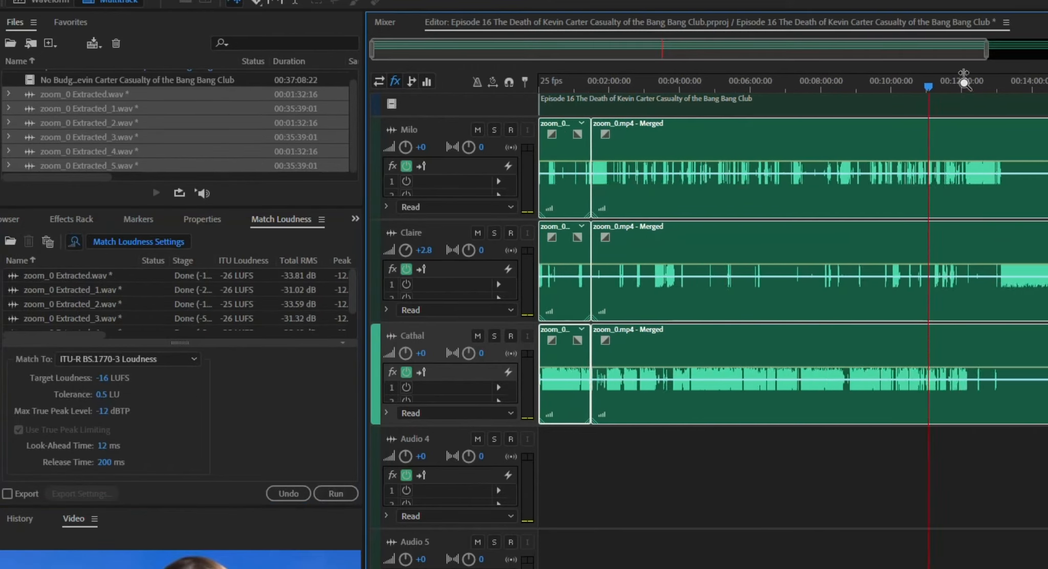
pyautogui.moveTo(964, 79); pyautogui.dragTo(763, 74)
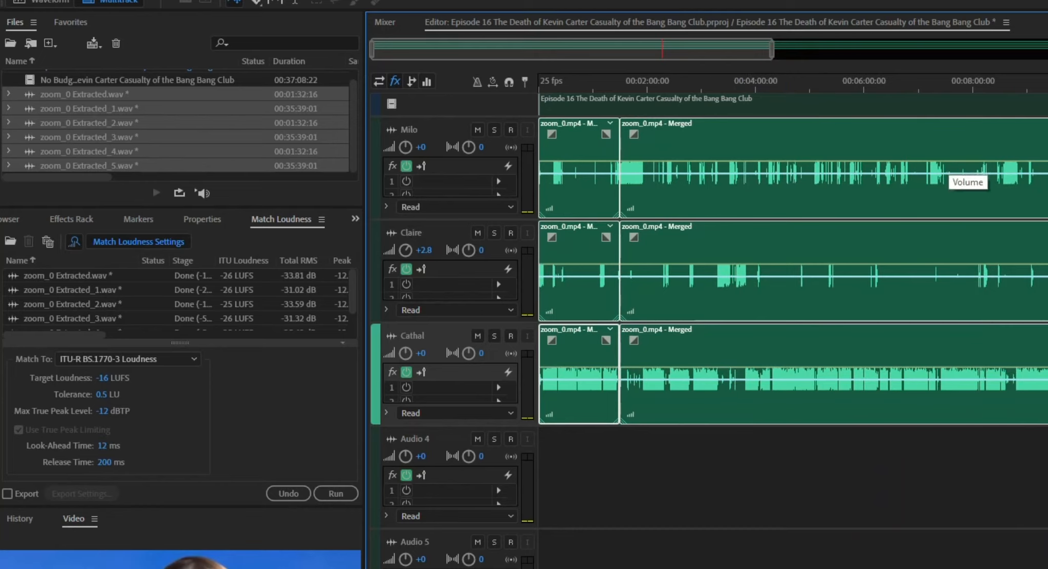
pyautogui.click(885, 88)
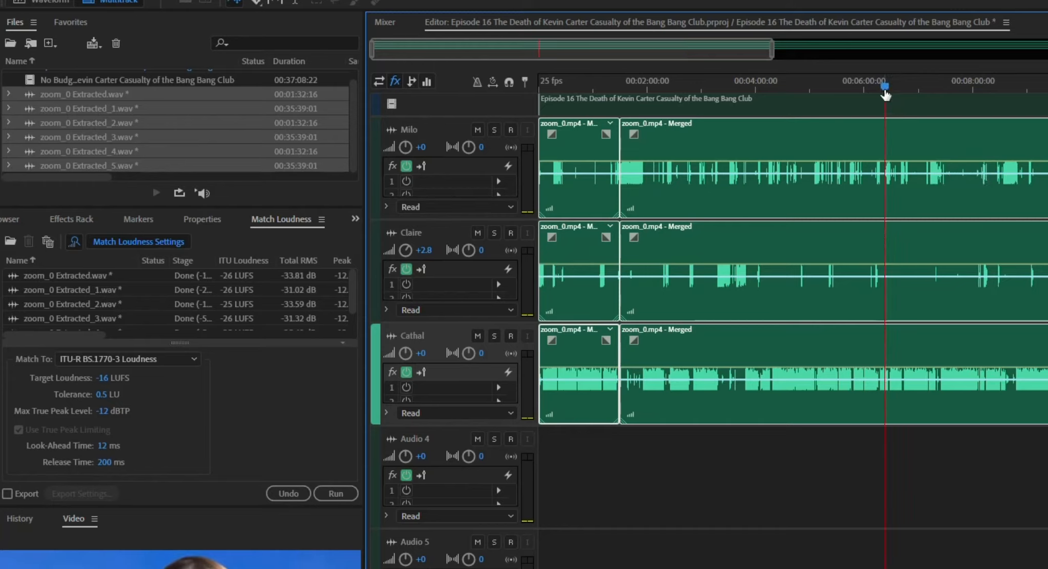
pyautogui.press('space')
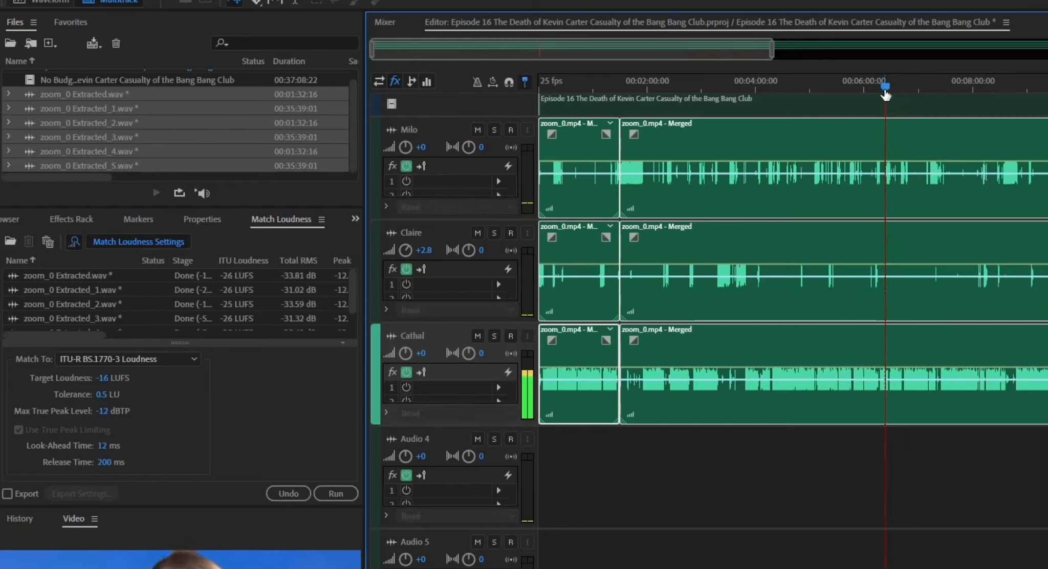
pyautogui.press('space')
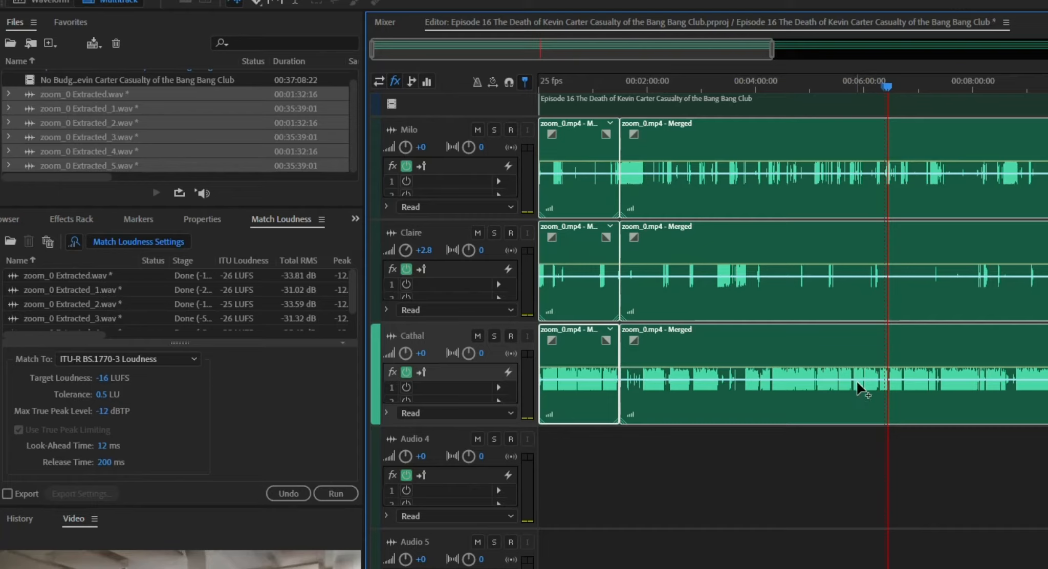
# Undo the loudness match and rerun it with a maximum true peak level of -3 dBTP
pyautogui.click(280, 499)
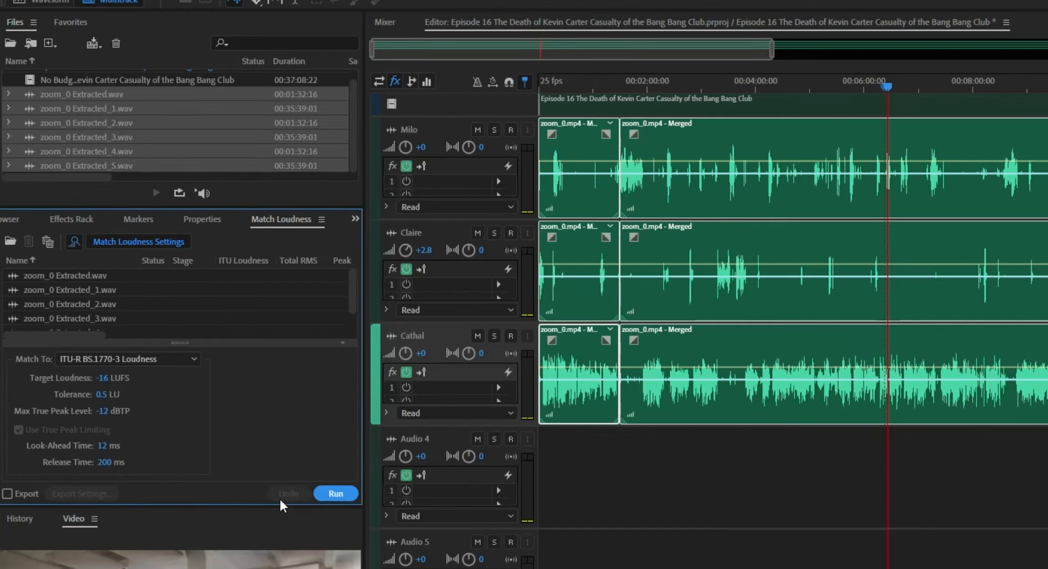
pyautogui.click(104, 412)
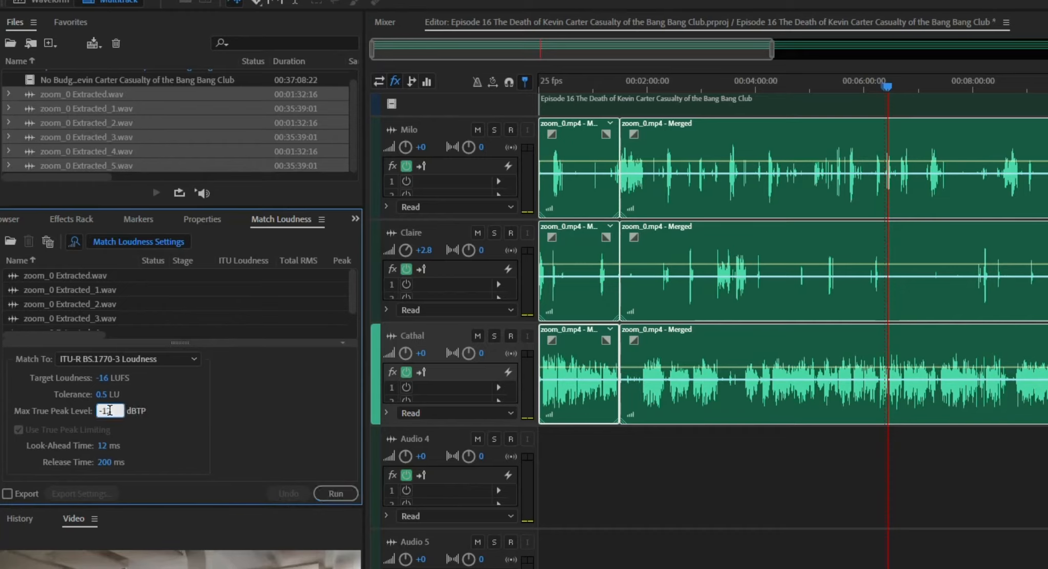
pyautogui.write('-12')
pyautogui.press('BackSpace')
pyautogui.press('BackSpace')
pyautogui.write('3')
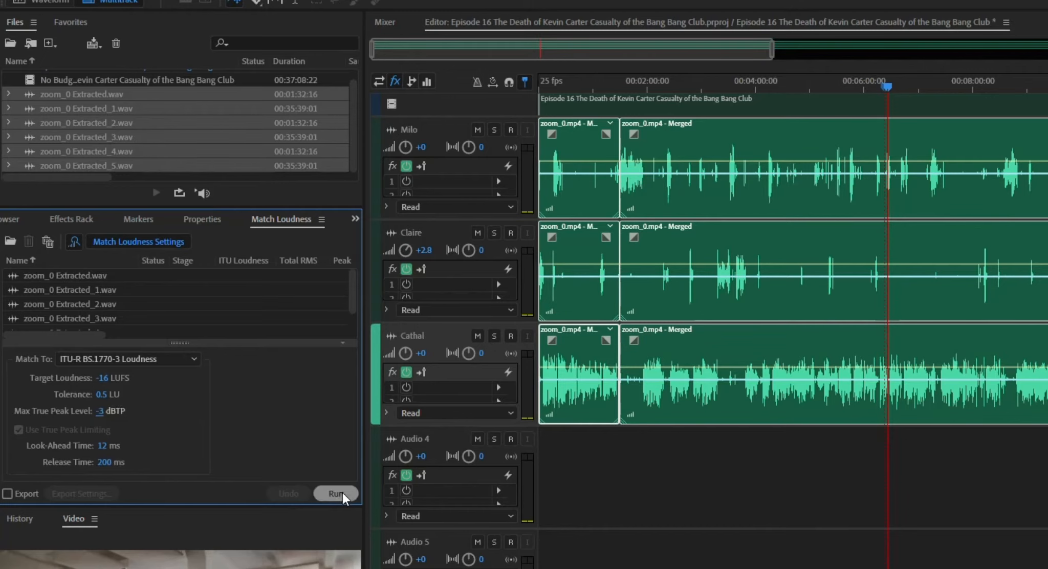
pyautogui.click(339, 494)
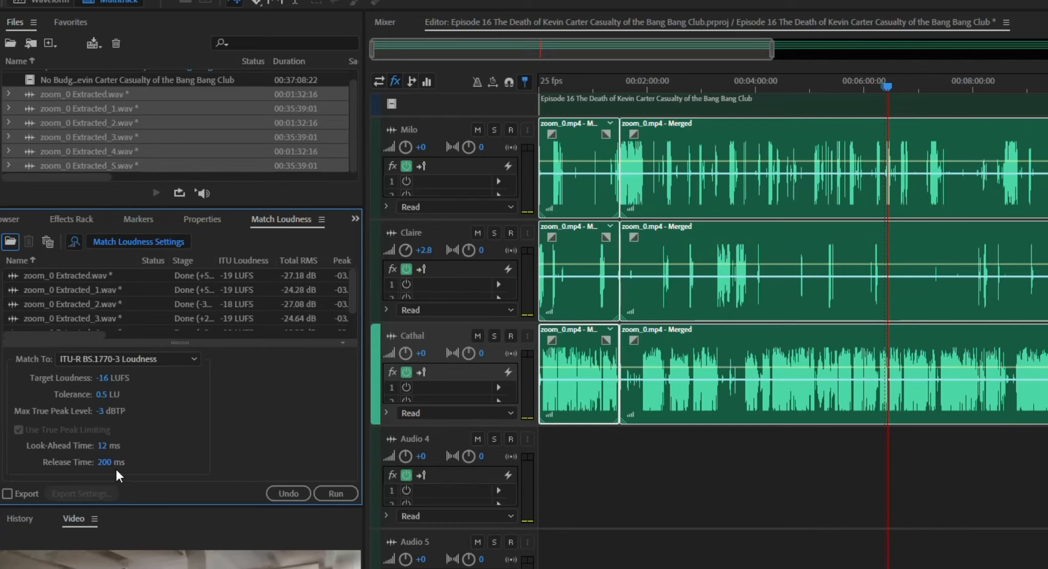
# Set the loudness match's release time to 91 ms
pyautogui.moveTo(106, 463); pyautogui.dragTo(105, 467)
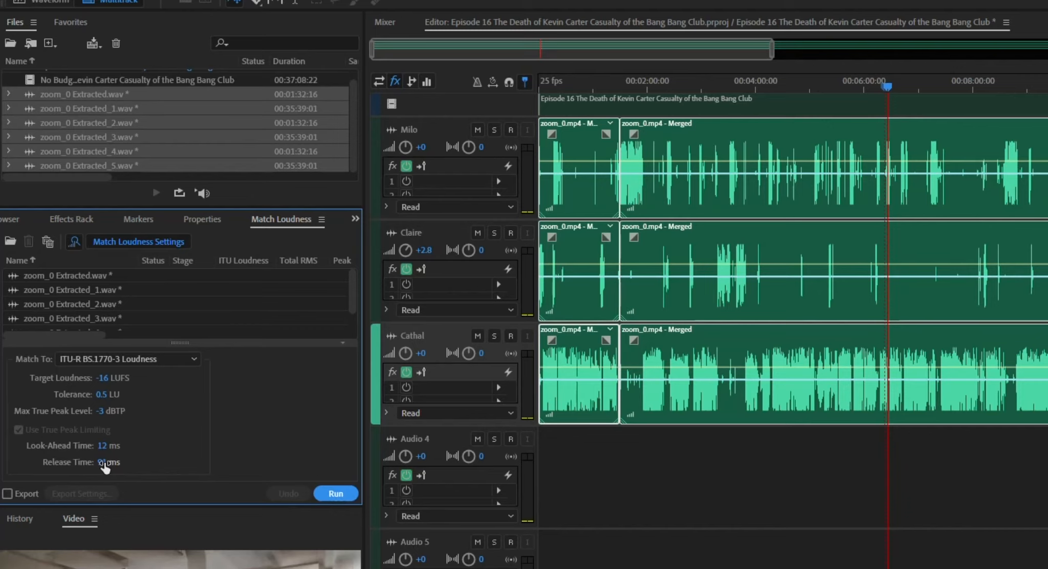
# Start an export of the multitrack session to Adobe Premiere Pro and set its sample rate to 44100
pyautogui.hotkey('alt', 'm')
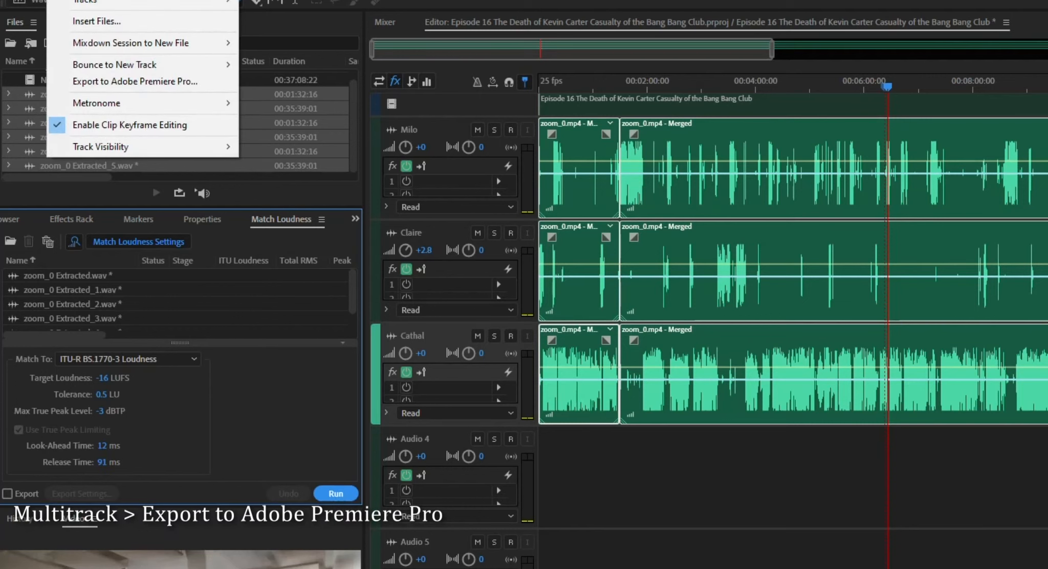
pyautogui.click(129, 82)
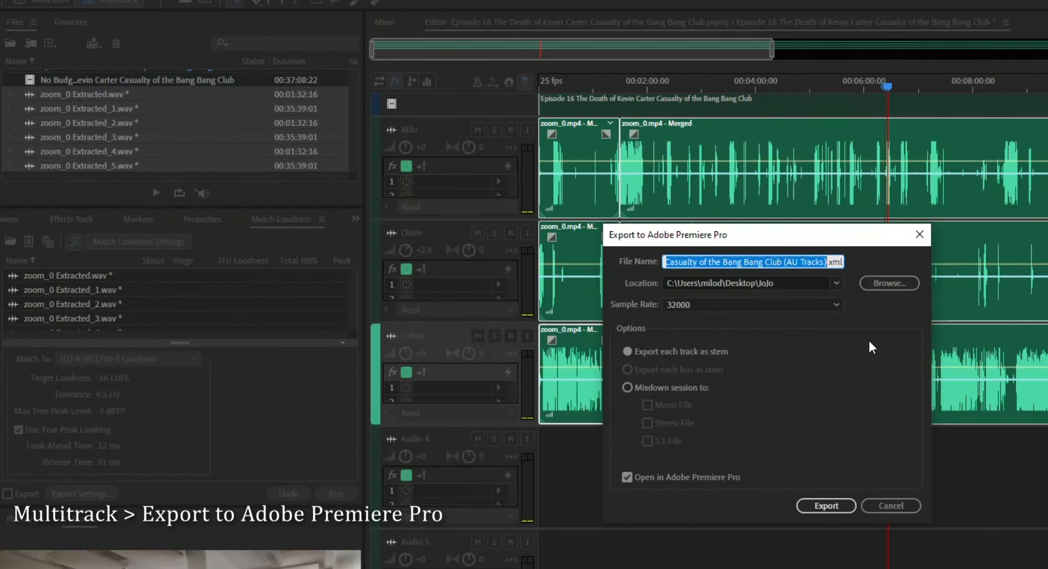
pyautogui.click(751, 302)
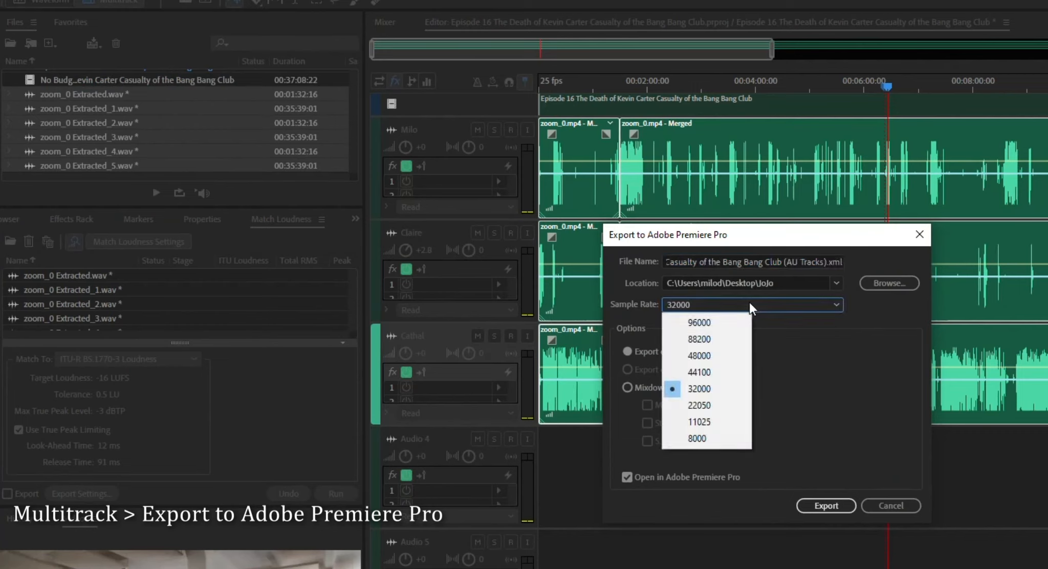
pyautogui.click(714, 372)
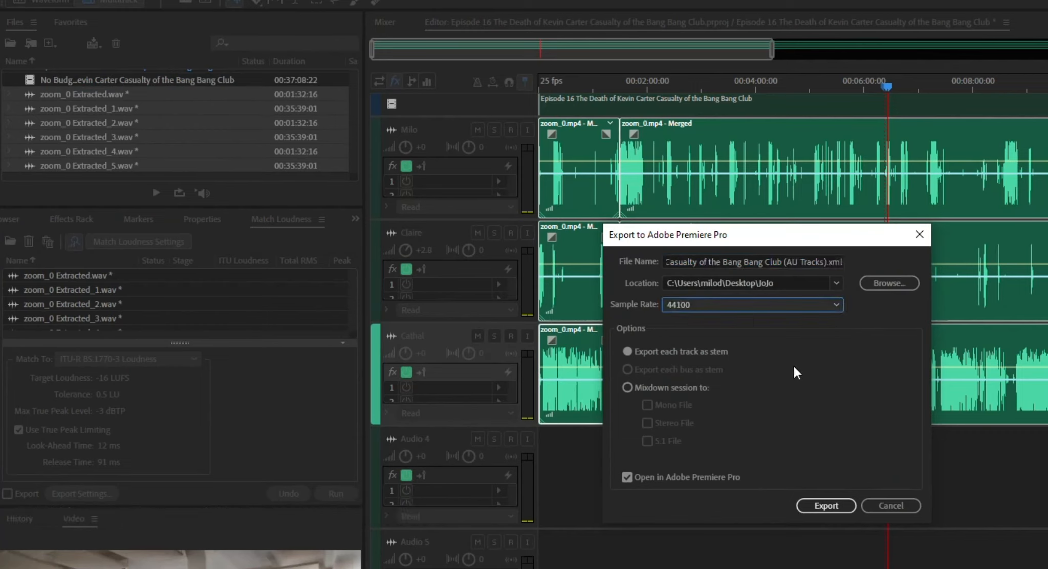
# Set the export location to the episode's Casualty of the Bang Bang Club folder and export each track as a stem
pyautogui.click(887, 283)
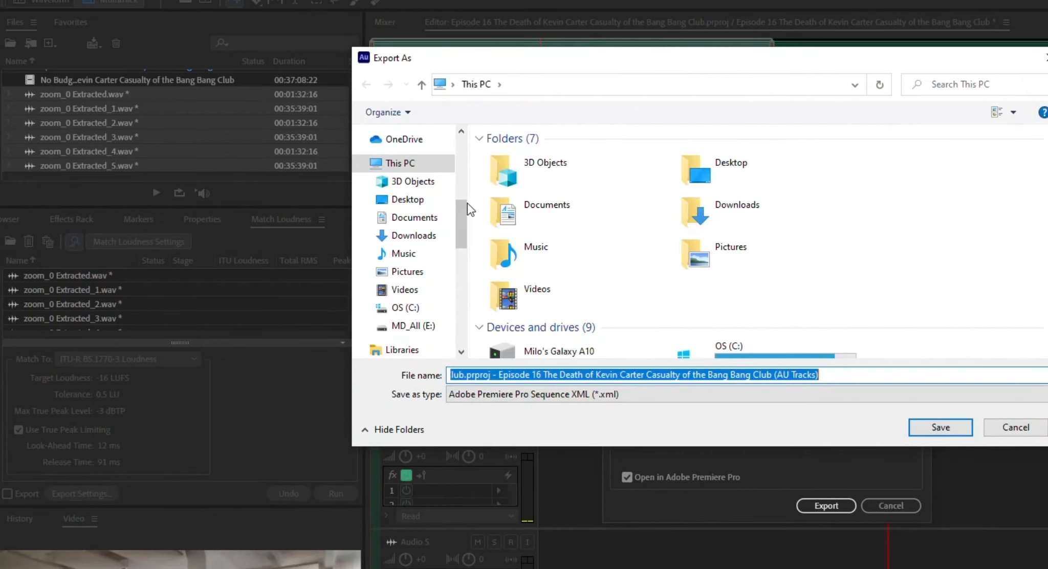
pyautogui.click(415, 218)
pyautogui.doubleClick(537, 350)
pyautogui.doubleClick(557, 302)
pyautogui.click(940, 428)
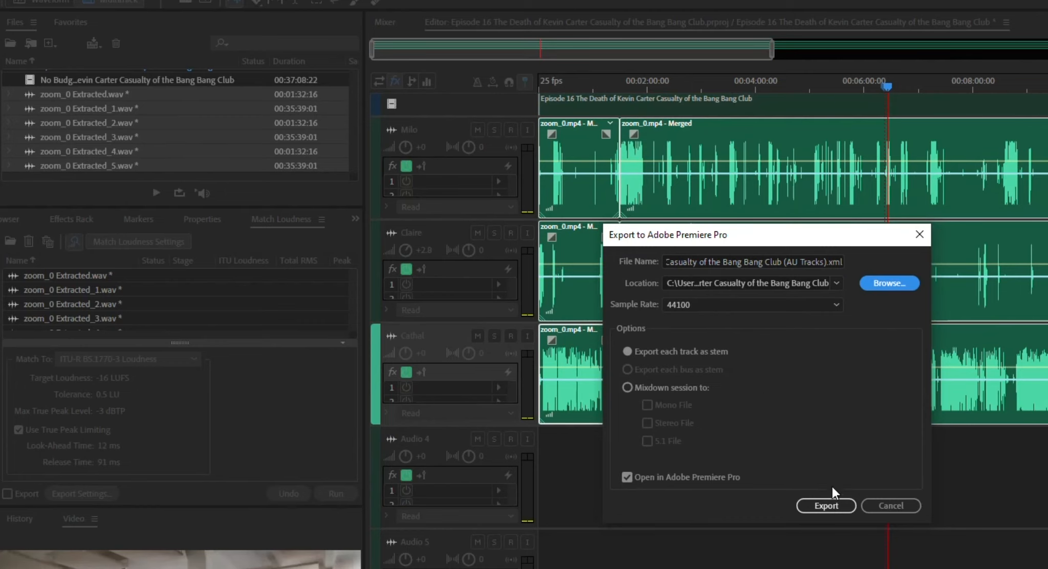
pyautogui.click(817, 507)
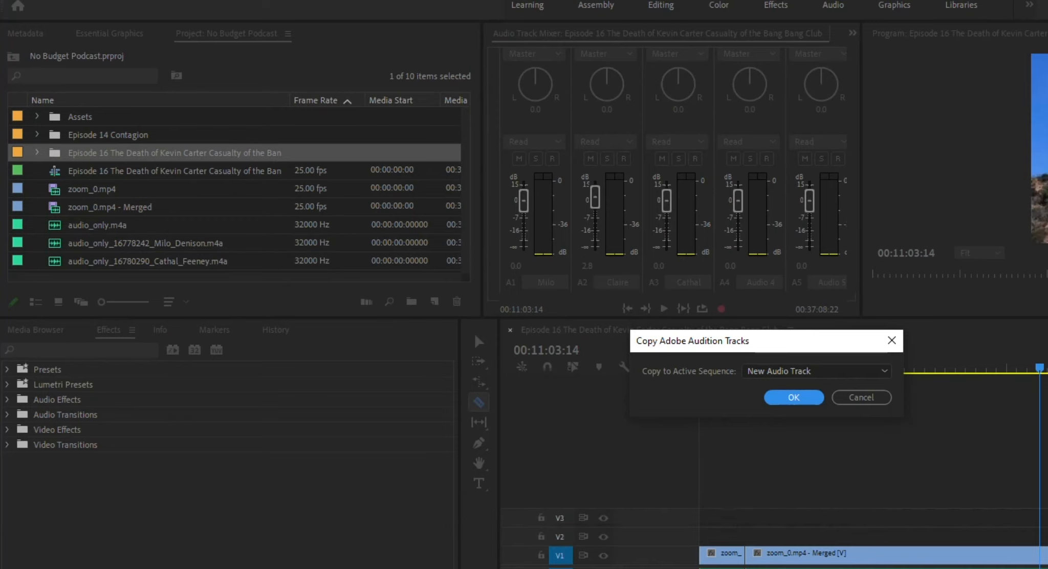
# In Premiere Pro, copy the exported Audition tracks into the active sequence with Audio 4 as the destination track
pyautogui.click(797, 377)
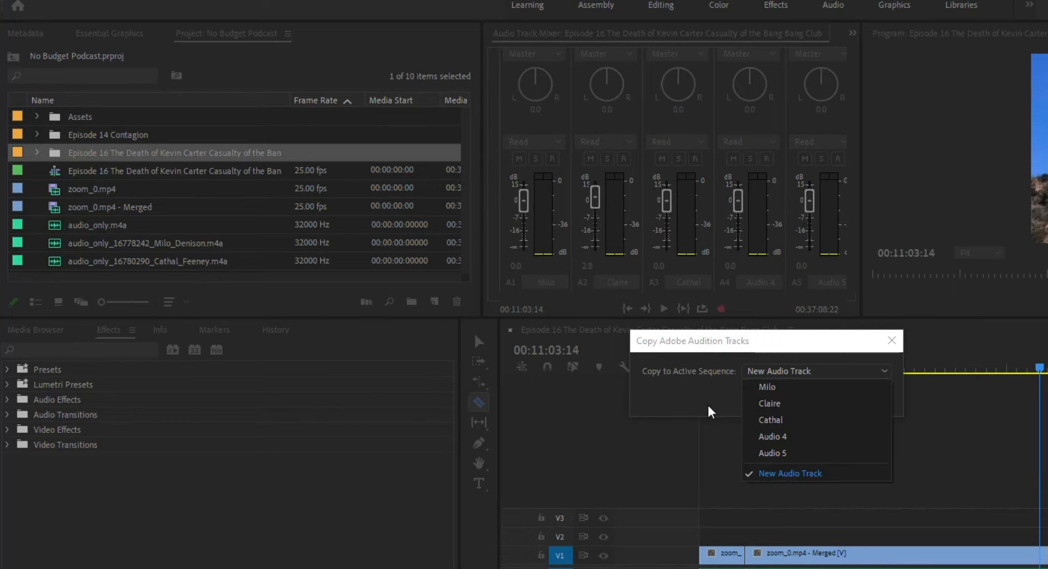
pyautogui.click(773, 437)
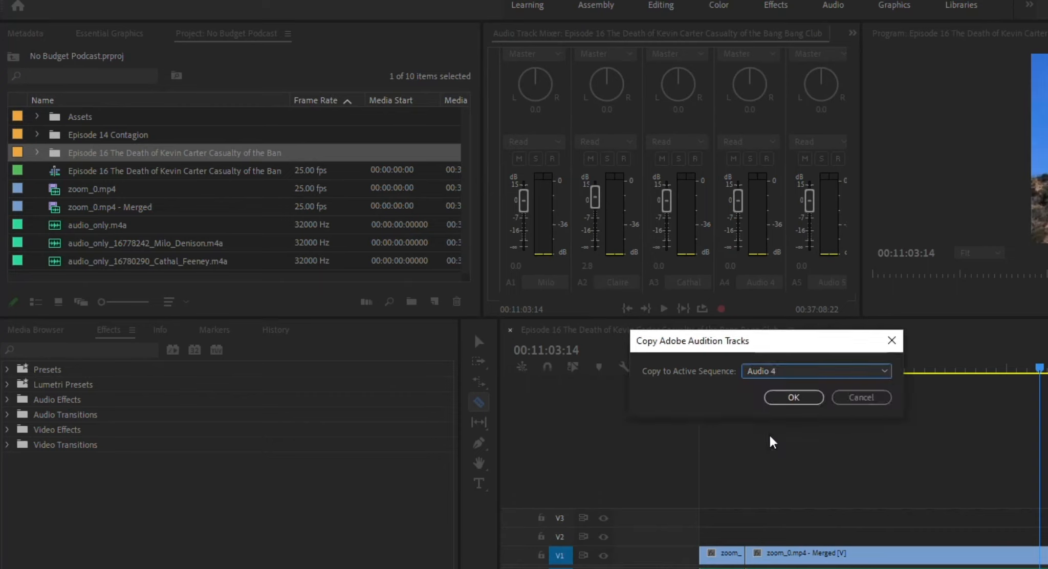
pyautogui.click(775, 398)
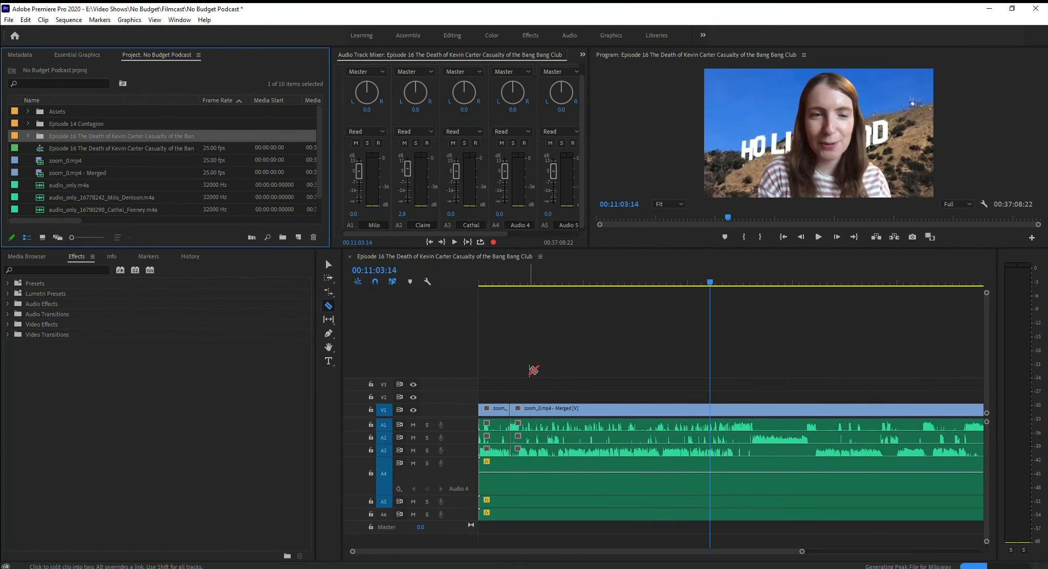
# Mute the original audio tracks A1 to A3 and play back the imported audio from about 00:01:50
pyautogui.click(517, 282)
pyautogui.click(413, 425)
pyautogui.click(413, 438)
pyautogui.click(413, 451)
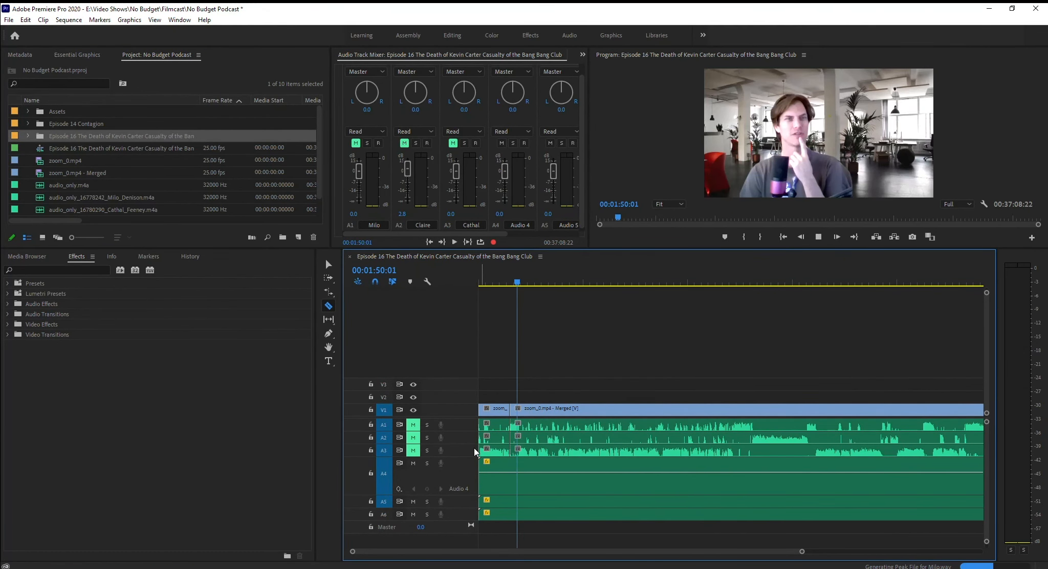
pyautogui.press('space')
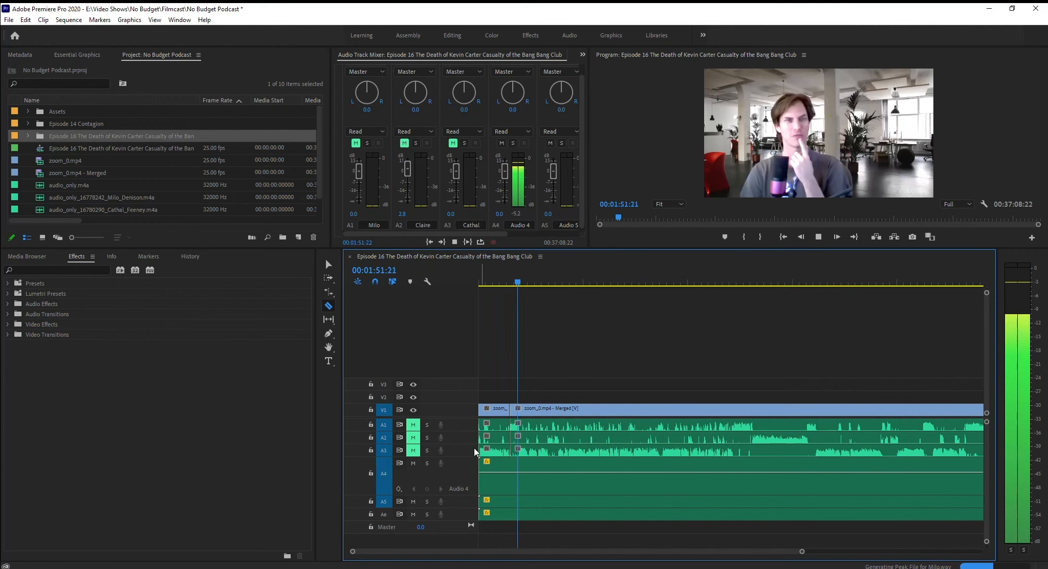
pyautogui.press('space')
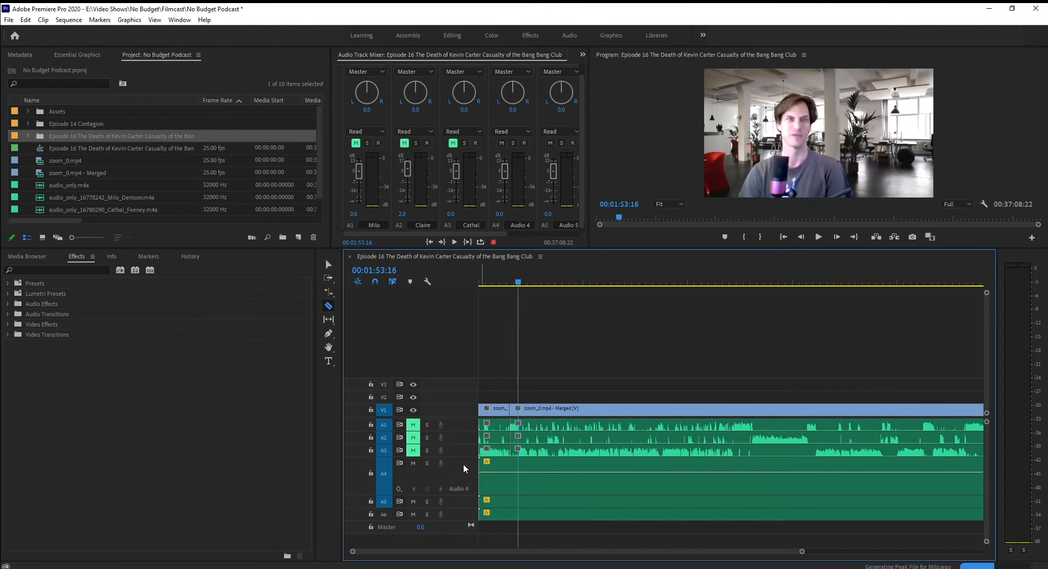
# Collapse track A4 and expand track A5 to inspect the imported waveform
pyautogui.doubleClick(463, 471)
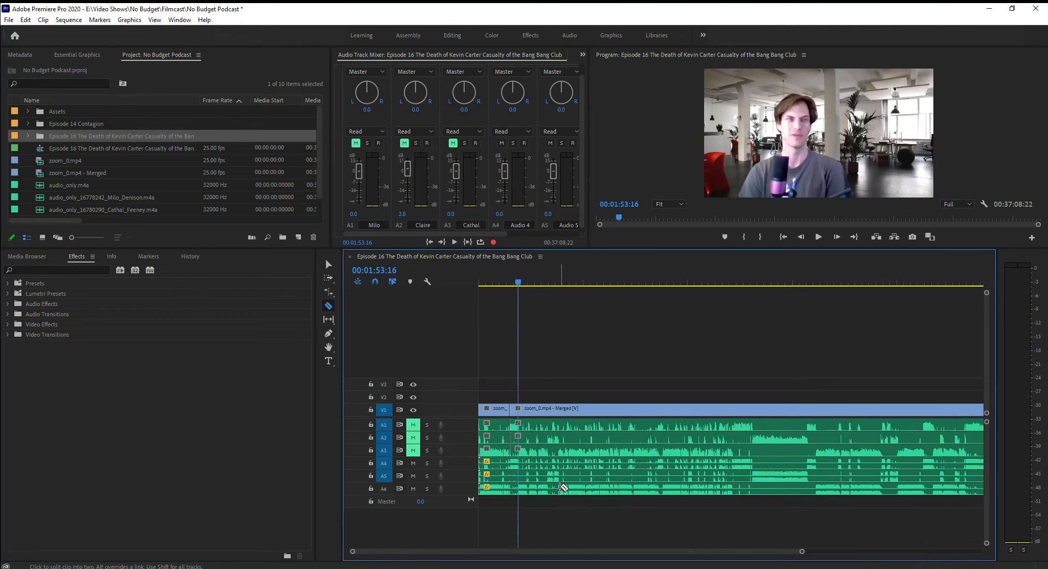
pyautogui.doubleClick(467, 481)
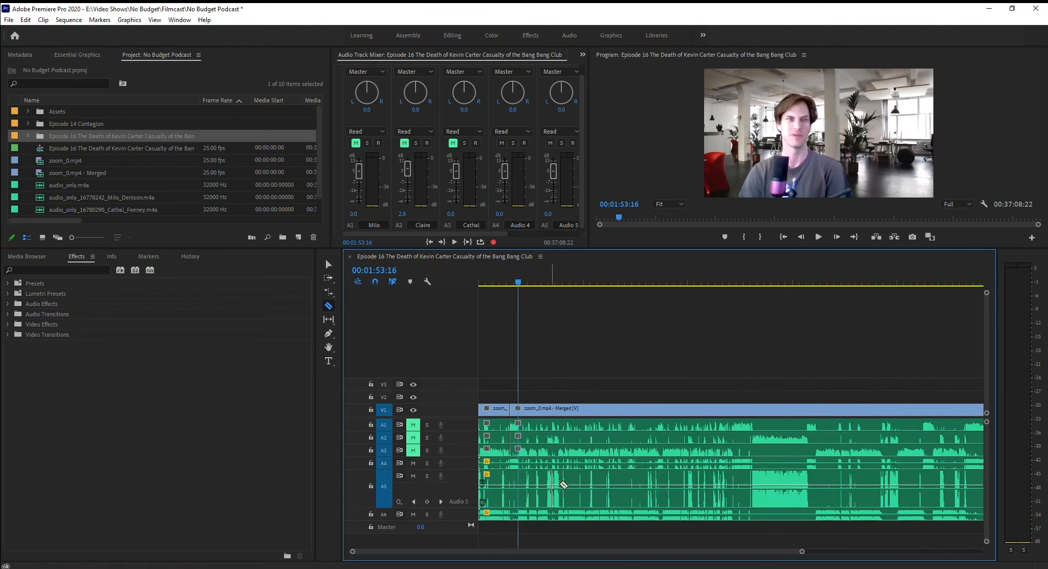